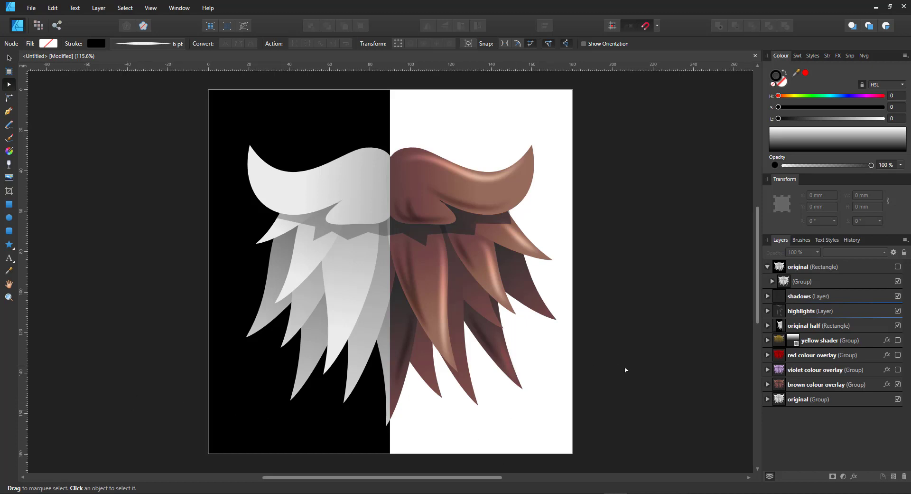
Step: Make the 'original (Rectangle)' layer visible so the whole beard shows grey, and select the Fill Tool
click(897, 267)
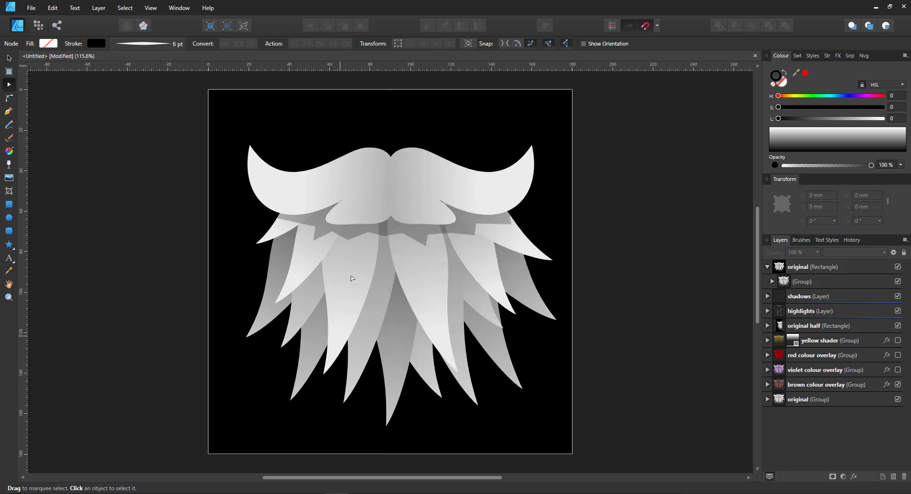
click(9, 150)
Step: Inspect a strand's linear gradient, hide 'original', shadows and highlights, and toggle the brown overlay
click(359, 286)
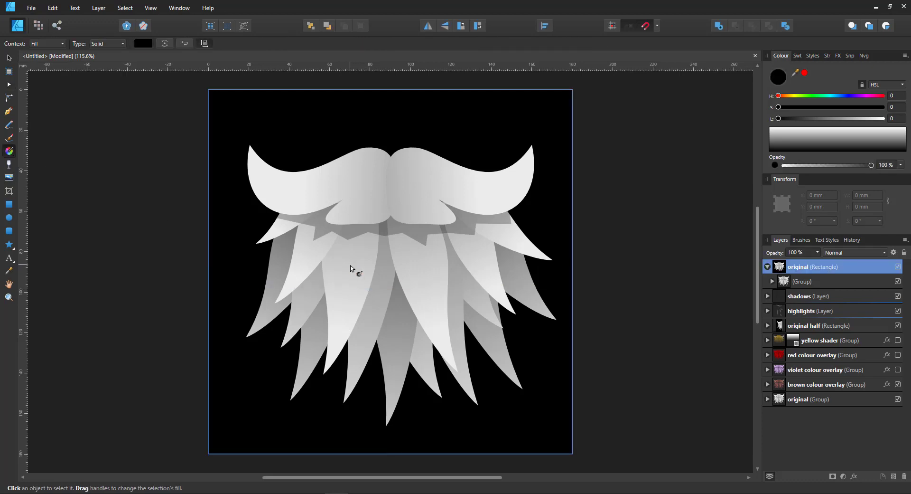
click(350, 266)
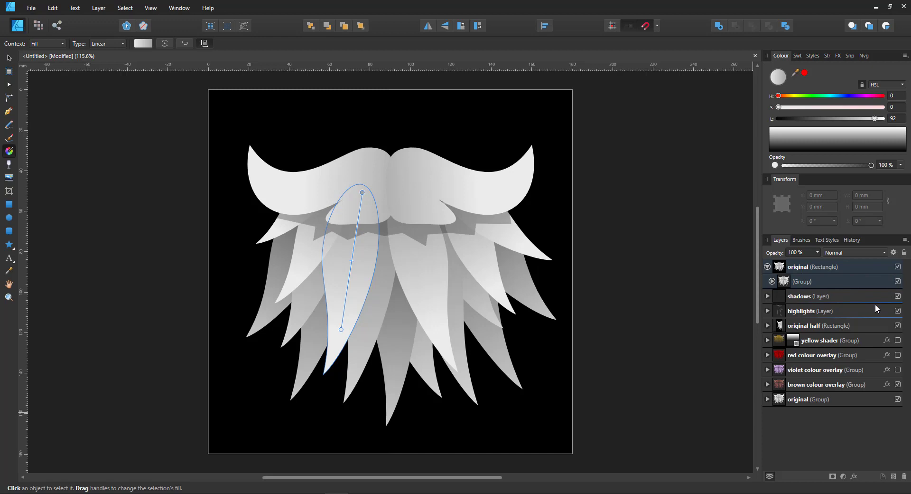
click(898, 267)
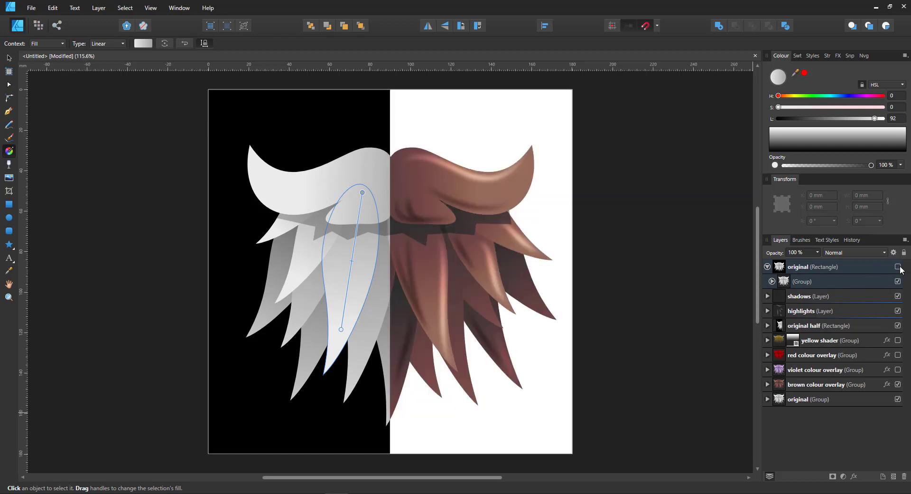
click(898, 296)
click(898, 310)
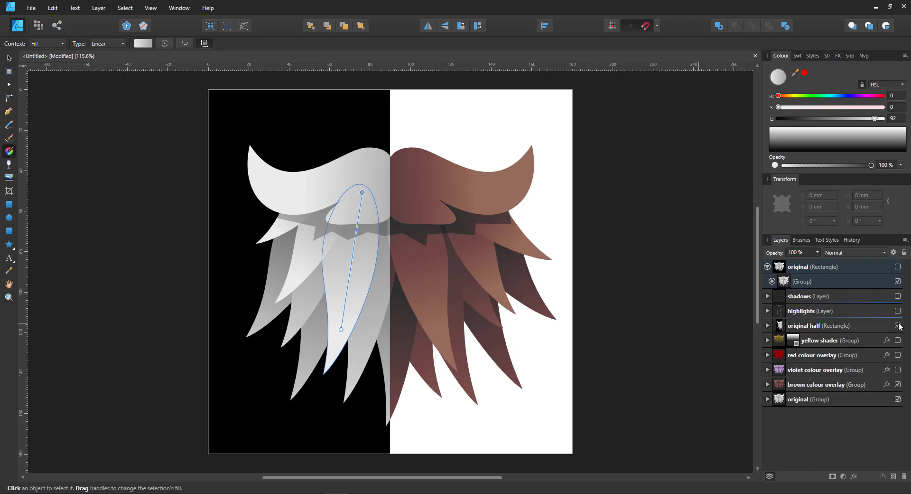
click(898, 384)
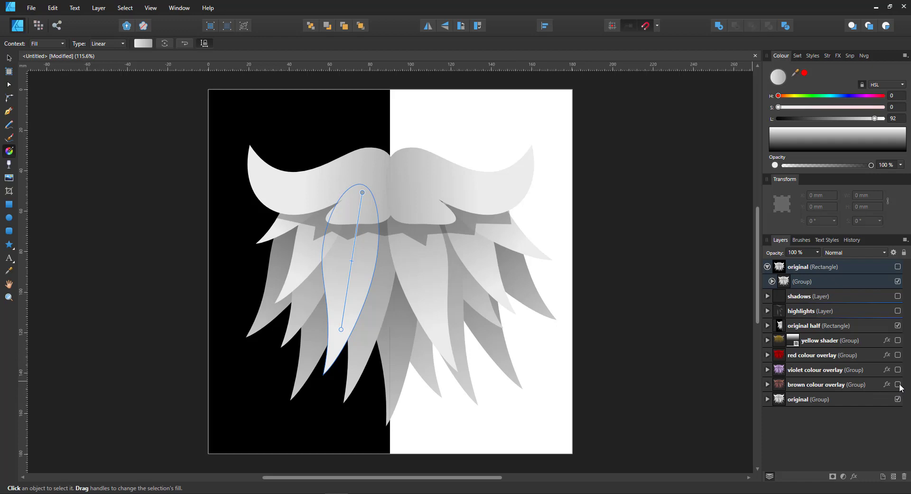
Step: Select and expand 'brown colour overlay' and set its Colour Overlay blend mode to Multiply
click(766, 385)
click(767, 385)
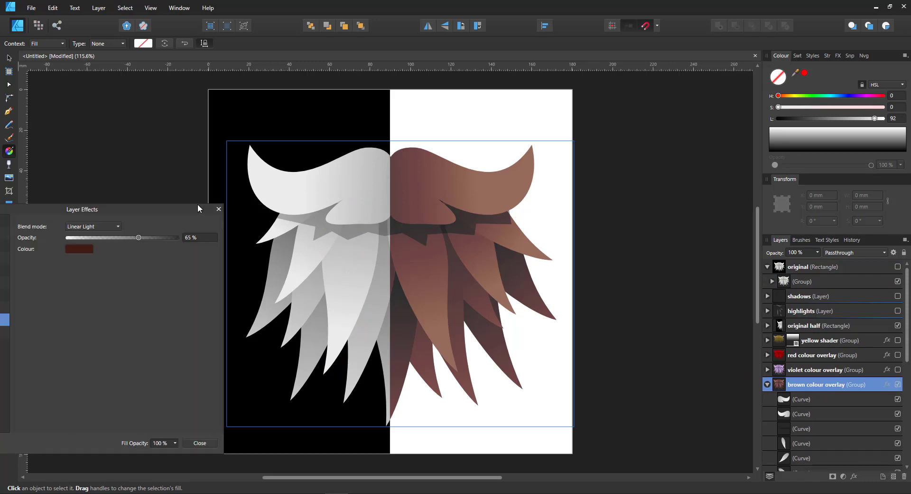
drag(141, 209, 433, 161)
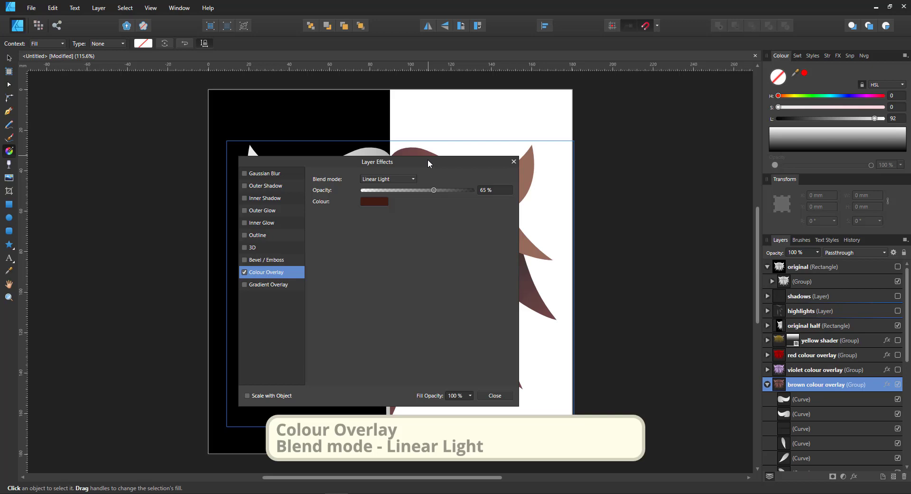
drag(429, 162, 257, 163)
click(218, 178)
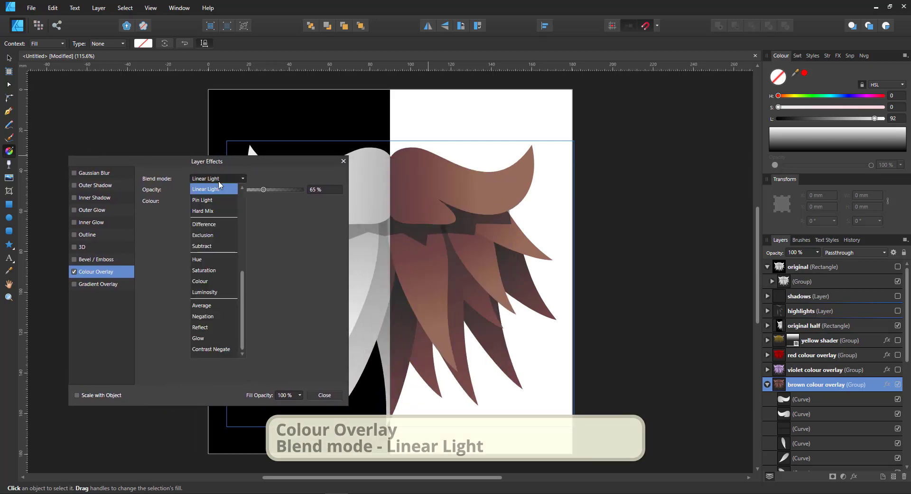
drag(242, 308, 241, 169)
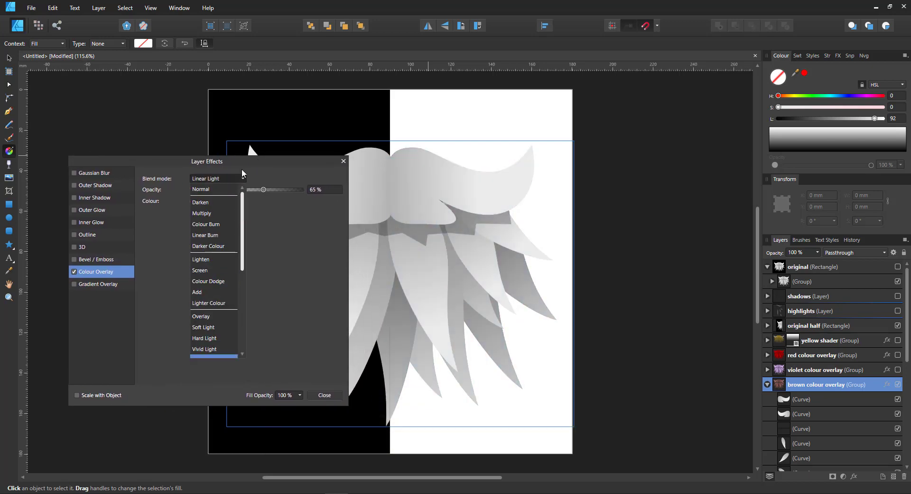
click(212, 213)
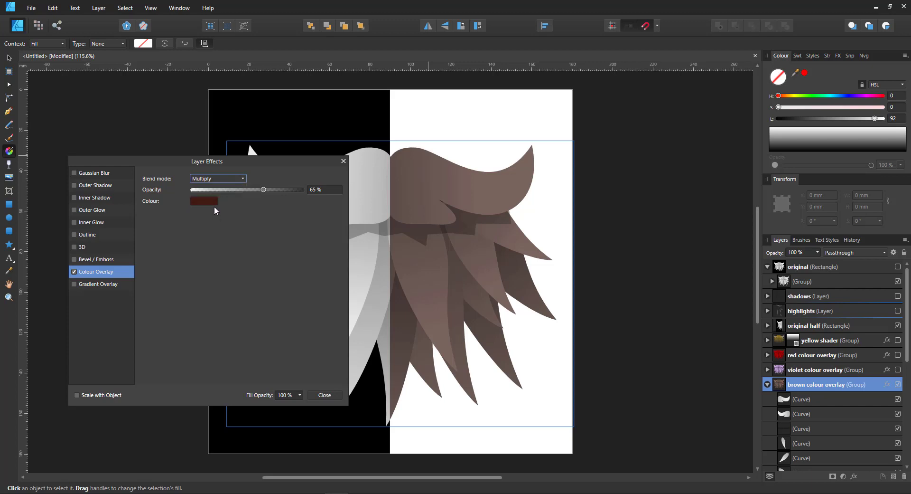
Step: Recolour the brown overlay to dark green (HSL 143, 57, 16) and close Layer Effects
click(203, 202)
click(209, 232)
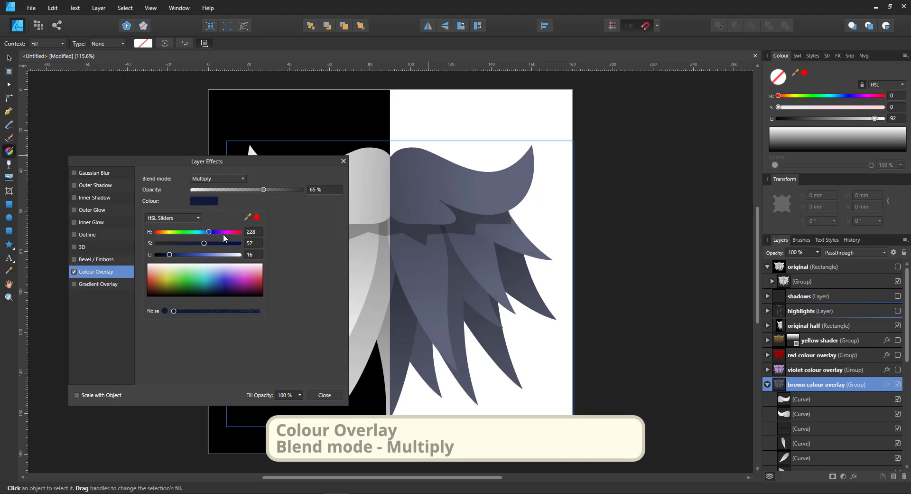
drag(223, 234, 185, 236)
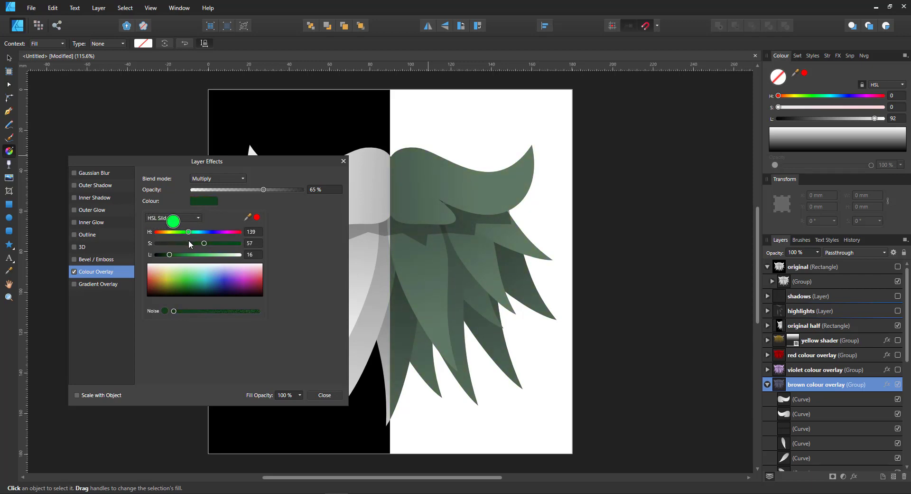
drag(189, 241, 189, 241)
drag(189, 240, 189, 240)
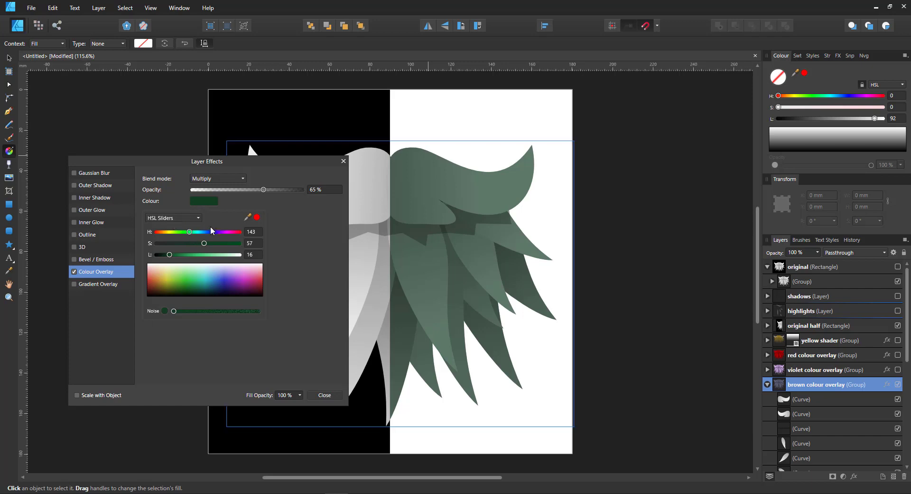
click(325, 393)
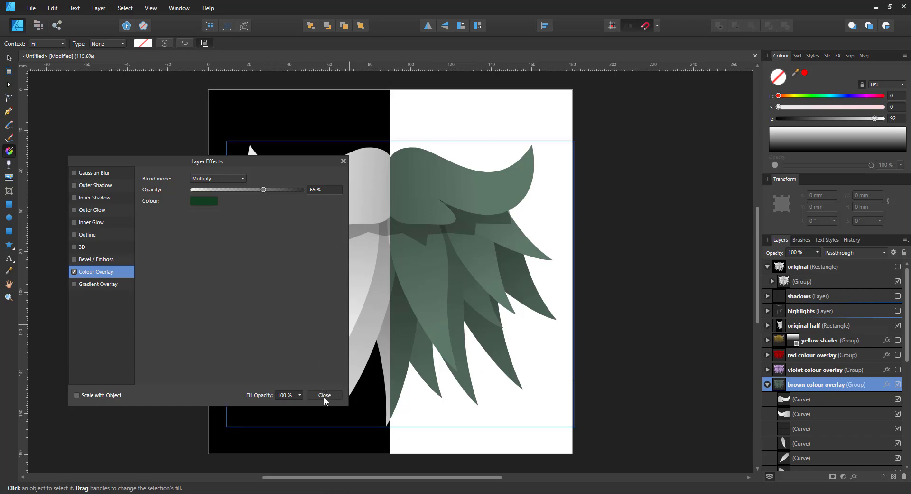
click(325, 395)
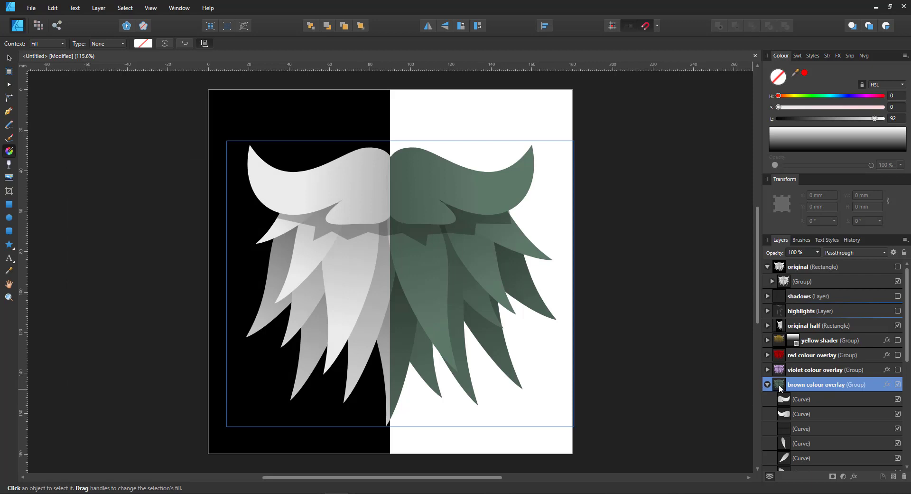
Step: Swap the brown overlay for the violet colour overlay and open its Layer Effects
key(ctrl+plus)
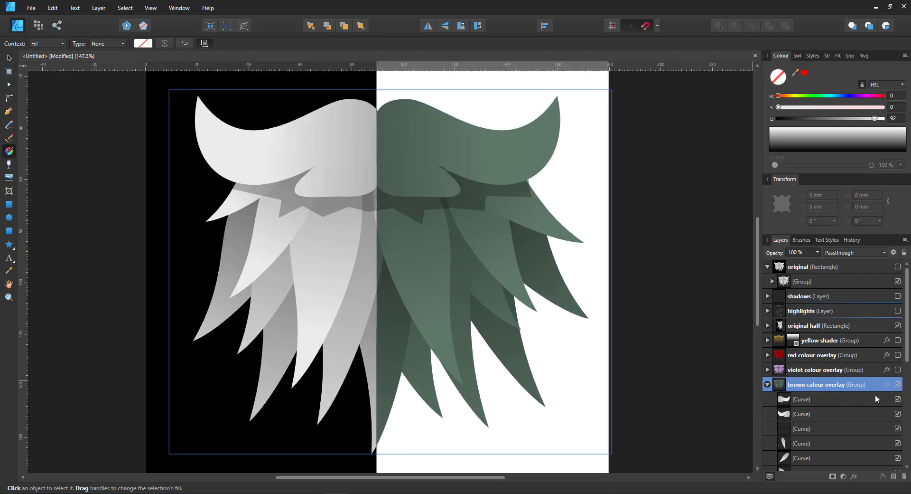
click(898, 385)
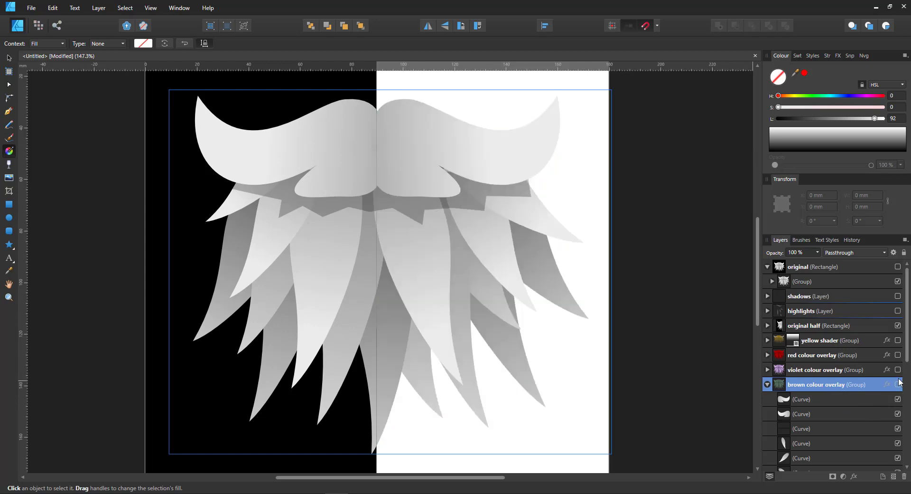
click(898, 370)
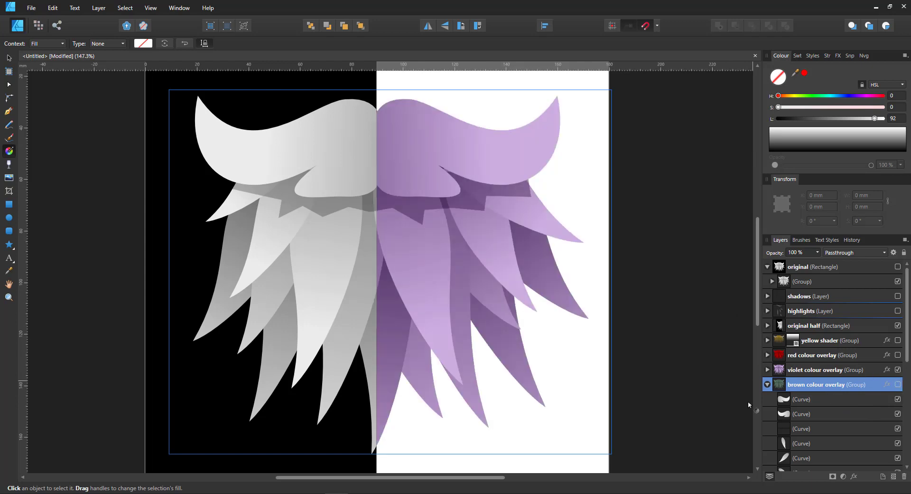
click(840, 369)
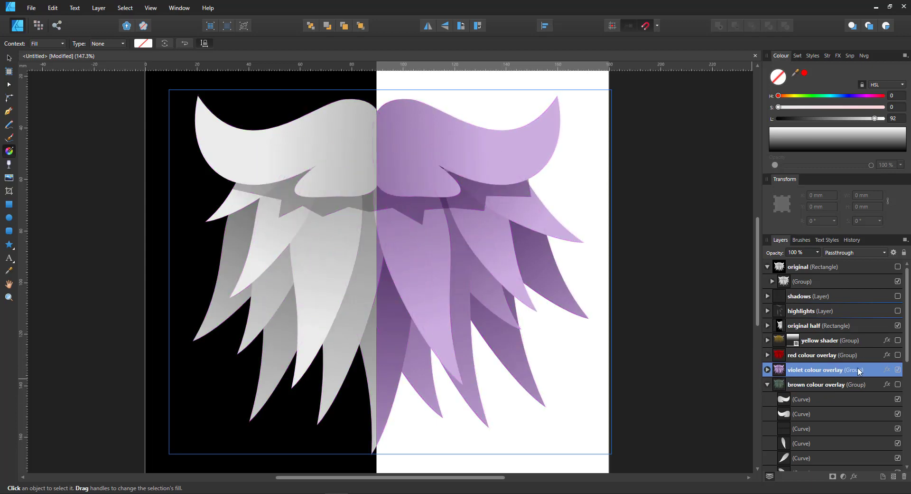
click(766, 371)
click(887, 370)
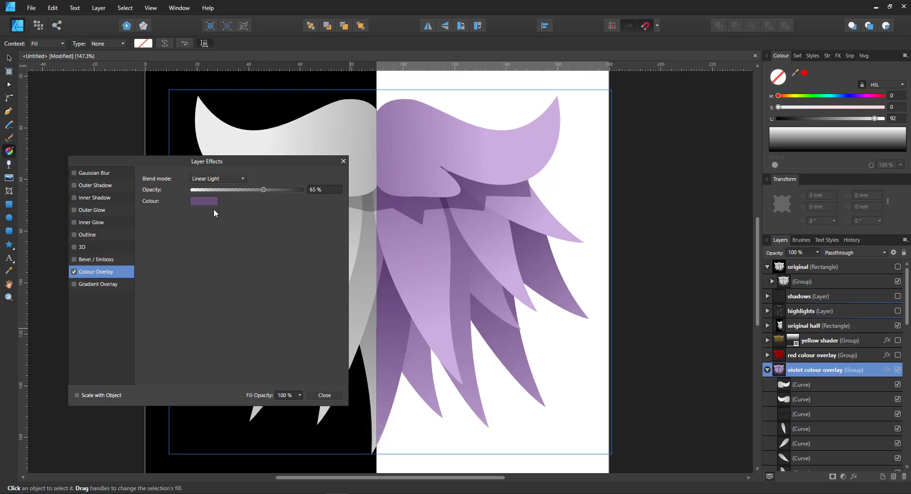
Step: Try shifting the violet overlay's hue and keep its Linear Light blend mode
click(212, 203)
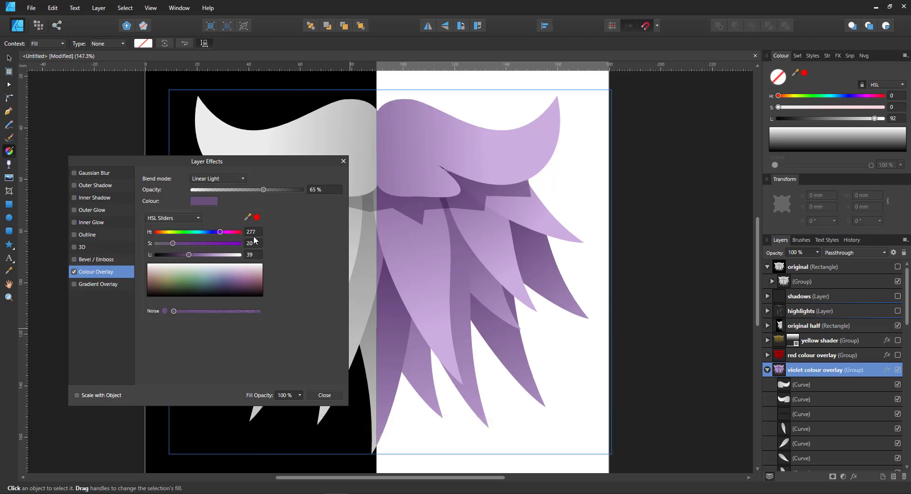
click(235, 233)
drag(235, 233, 184, 232)
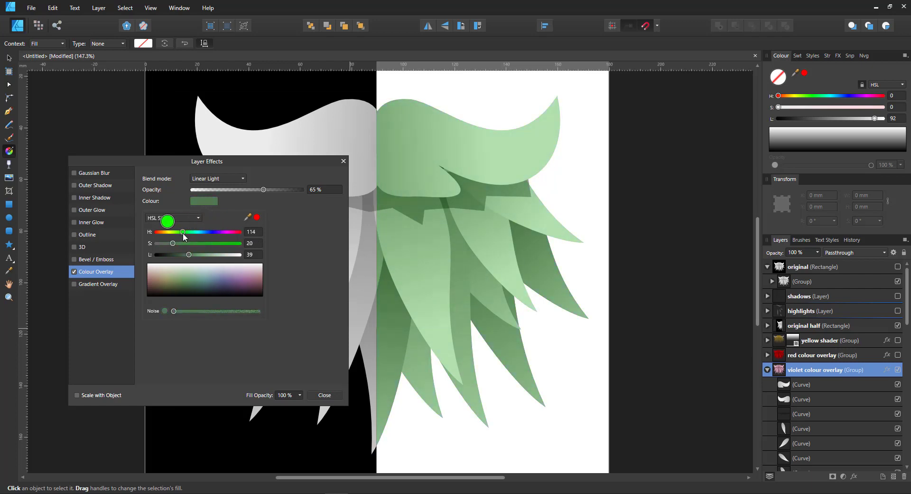
mouse_move(183, 232)
mouse_down()
mouse_move(176, 230)
mouse_move(184, 232)
mouse_up()
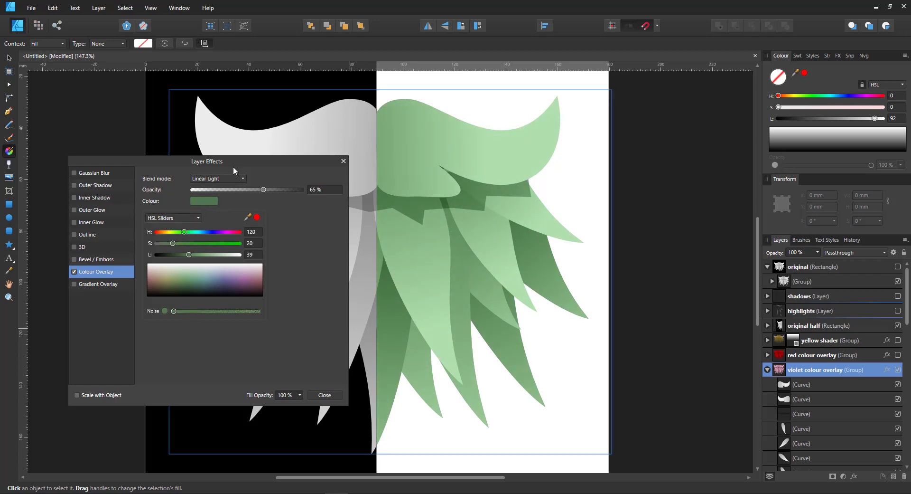
click(228, 177)
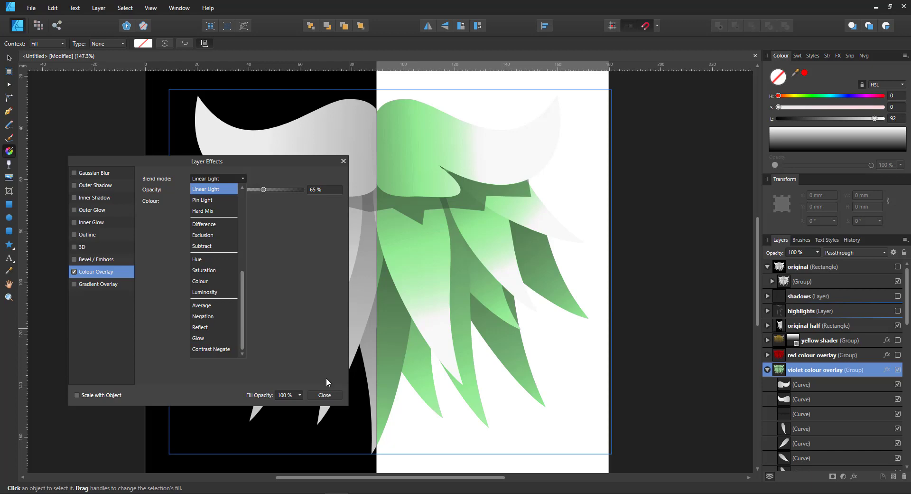
click(330, 394)
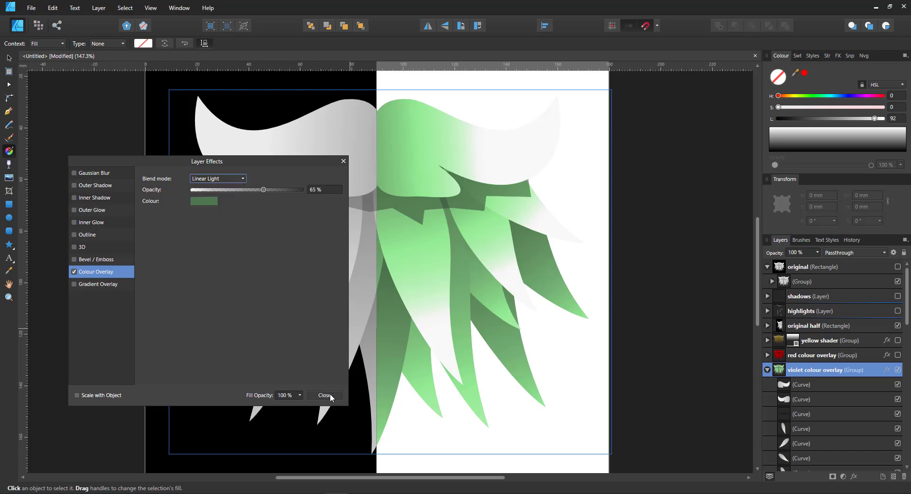
Step: Close Layer Effects and turn on the red colour overlay and yellow shader layers
click(322, 398)
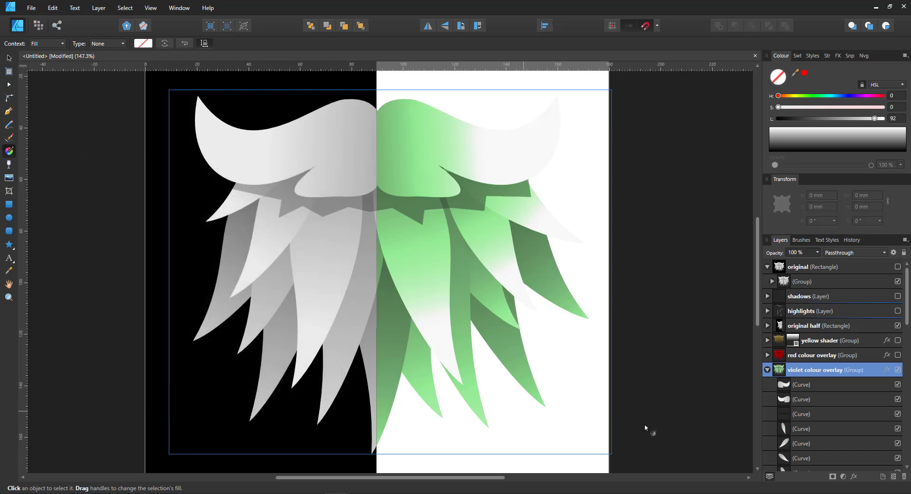
click(897, 354)
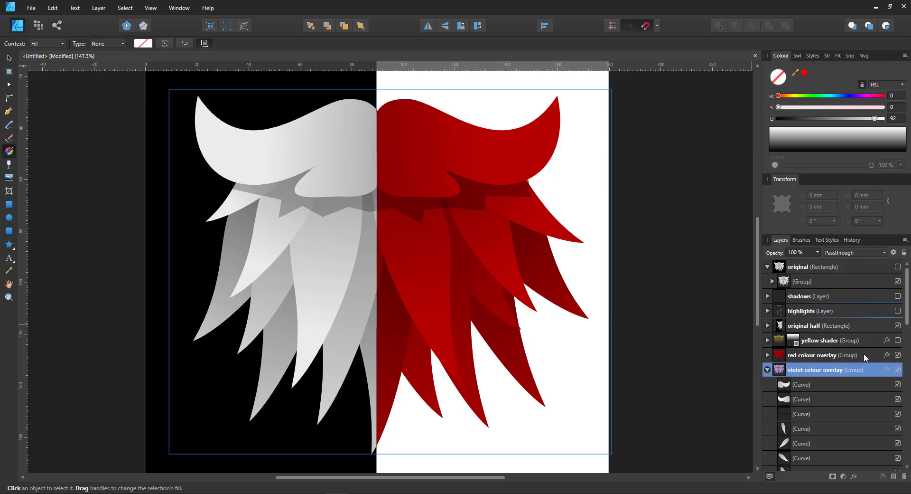
click(898, 340)
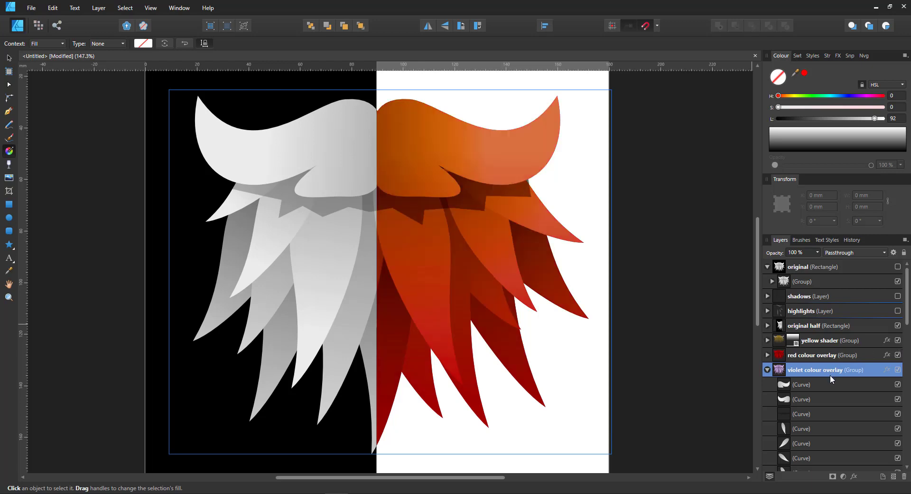
click(781, 342)
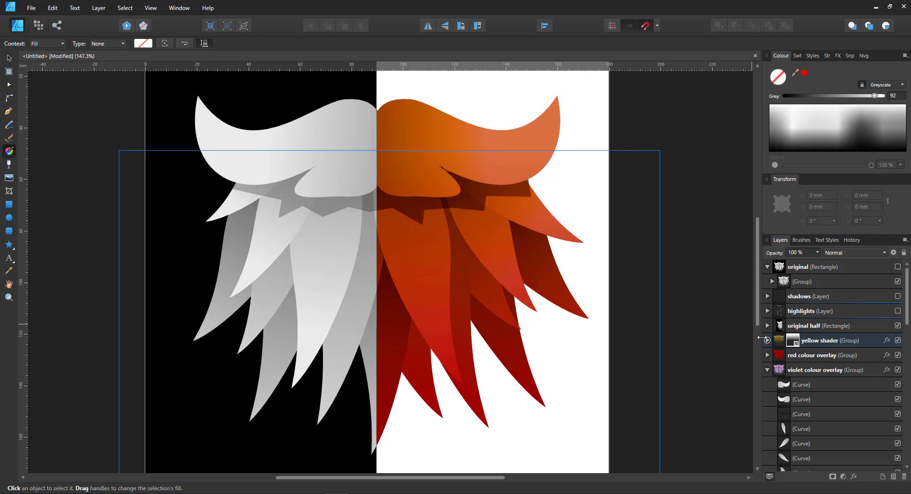
click(767, 340)
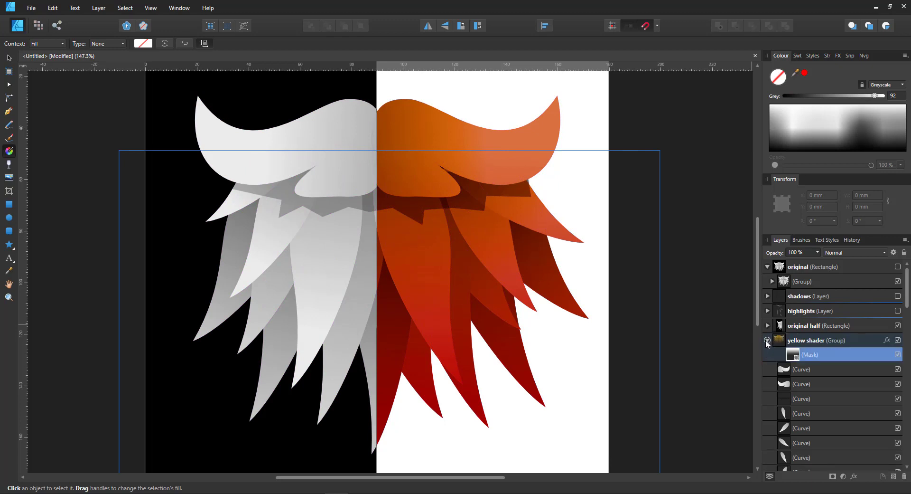
click(898, 355)
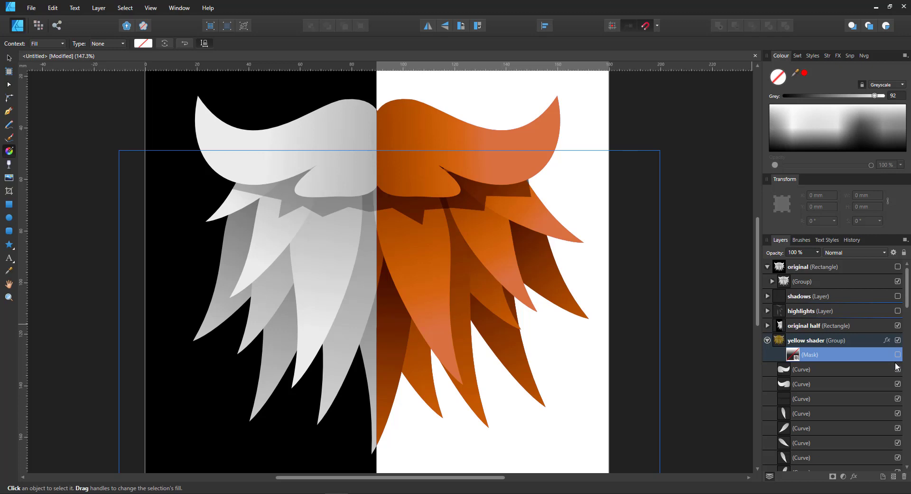
click(899, 355)
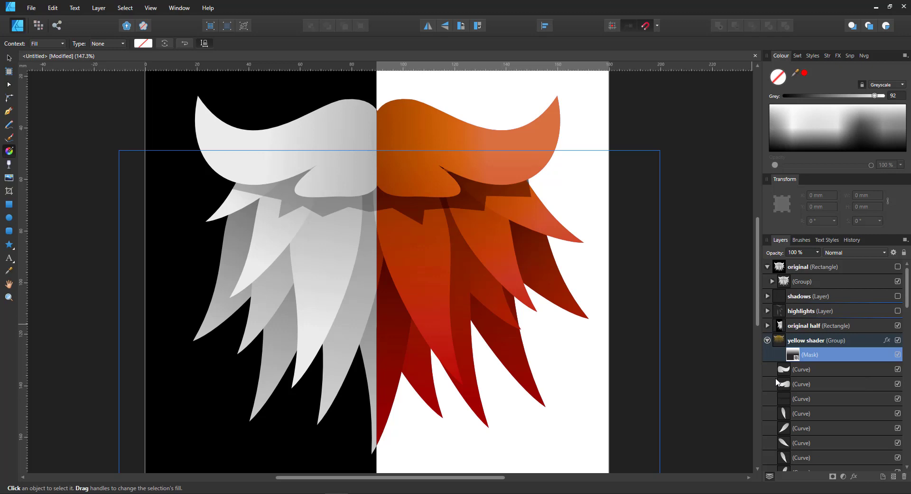
Step: Show the highlights layer and try Normal blending at 50% opacity
click(893, 311)
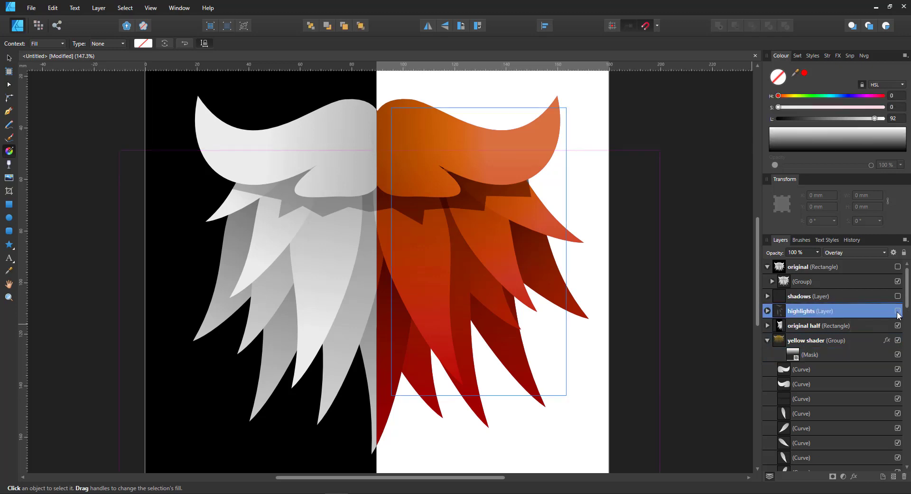
click(897, 311)
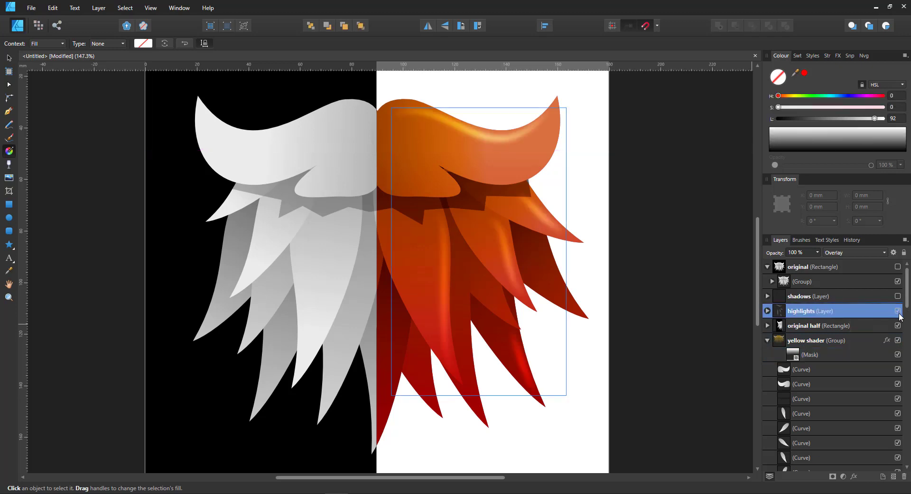
click(842, 253)
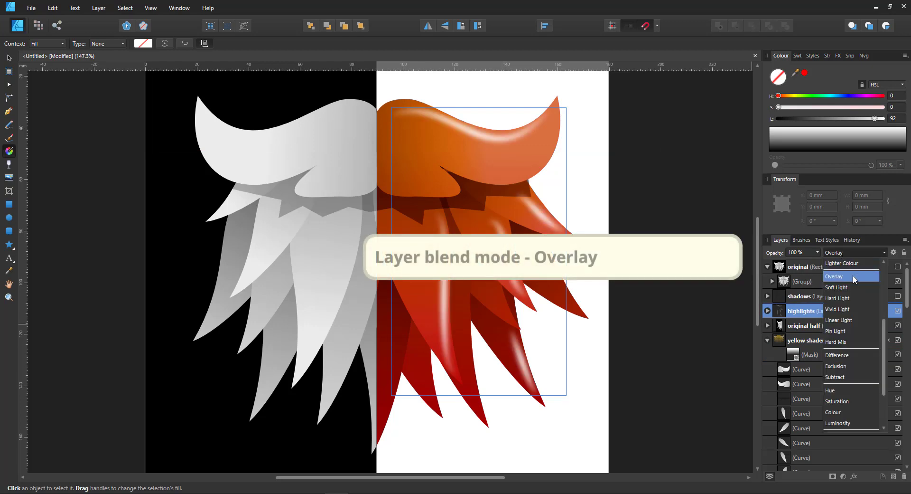
scroll(845, 275, up, 4)
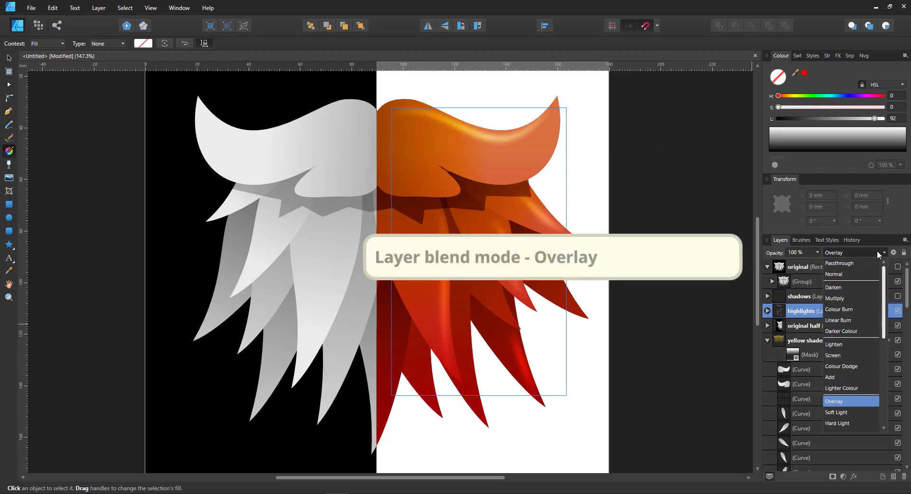
click(835, 274)
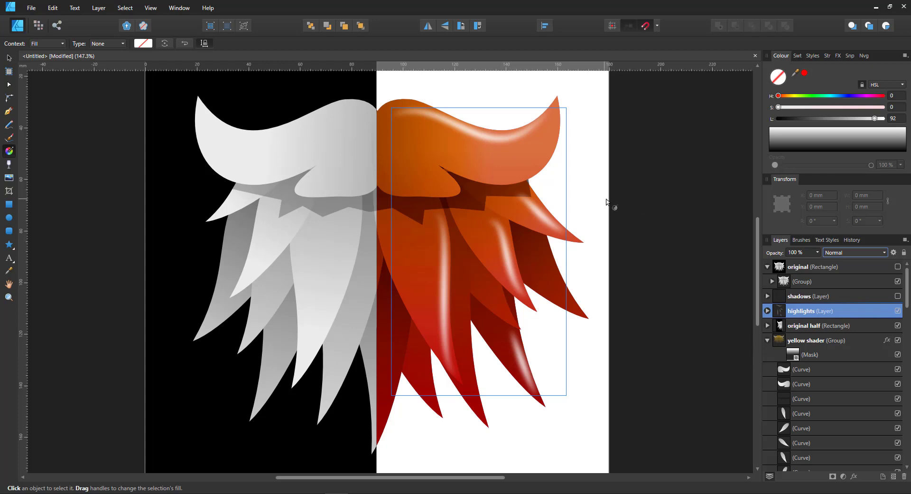
click(806, 253)
text(50)
key(Return)
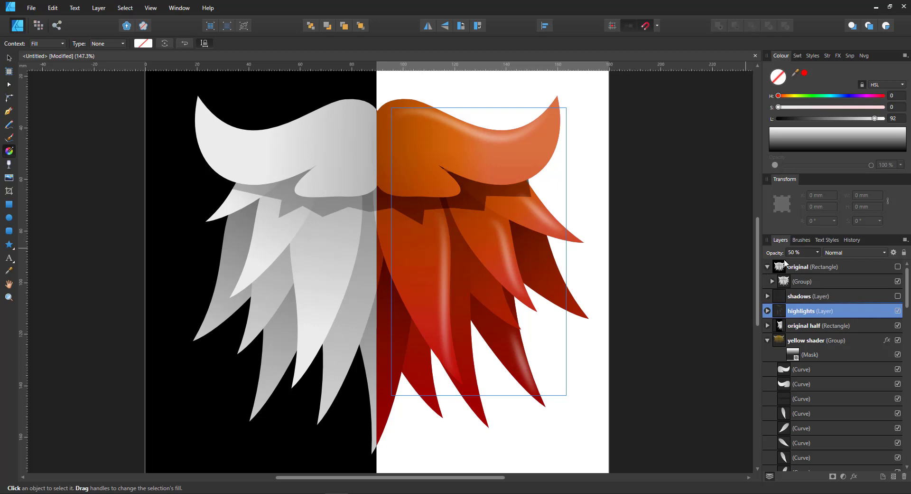
Step: Switch the highlights back to Overlay blending and raise opacity to 100%
click(832, 253)
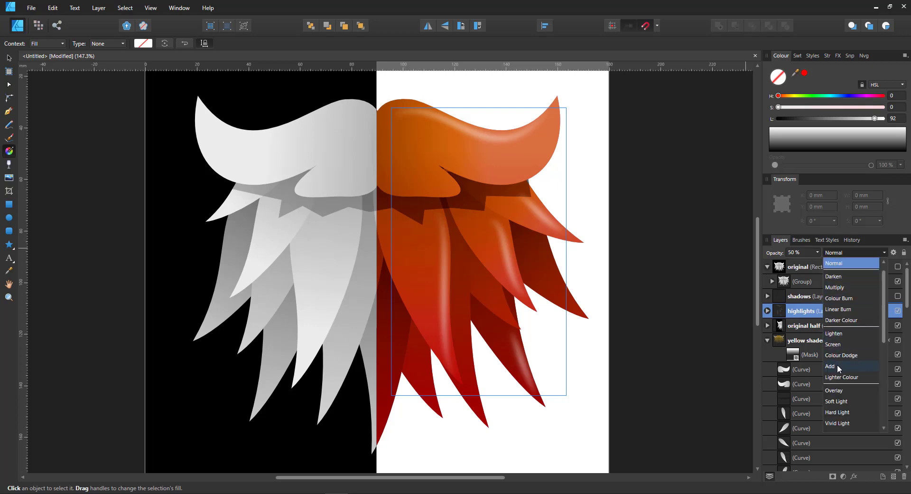
click(838, 396)
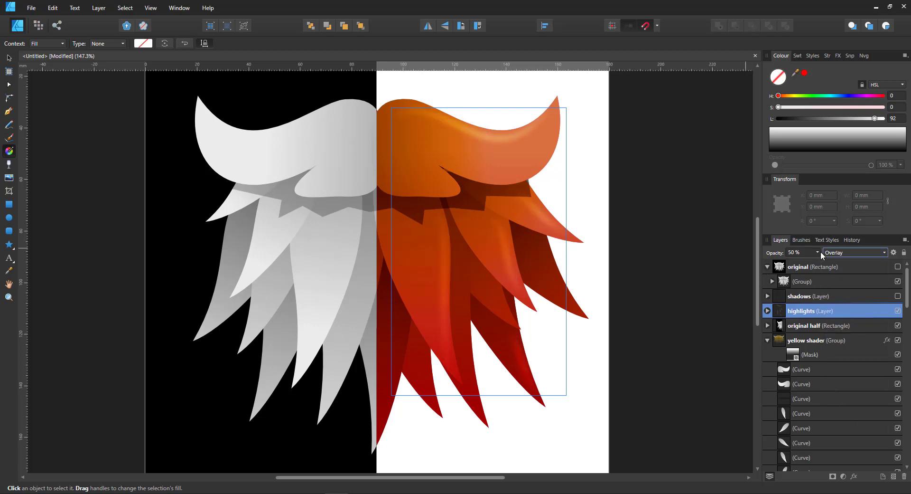
drag(818, 252, 883, 264)
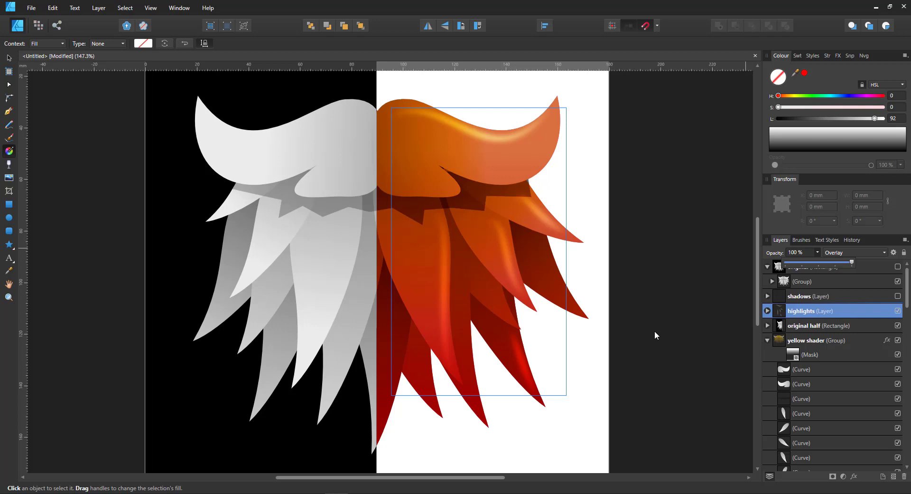
Step: Show the shadows layer and expand it to inspect its shadow curves
click(897, 295)
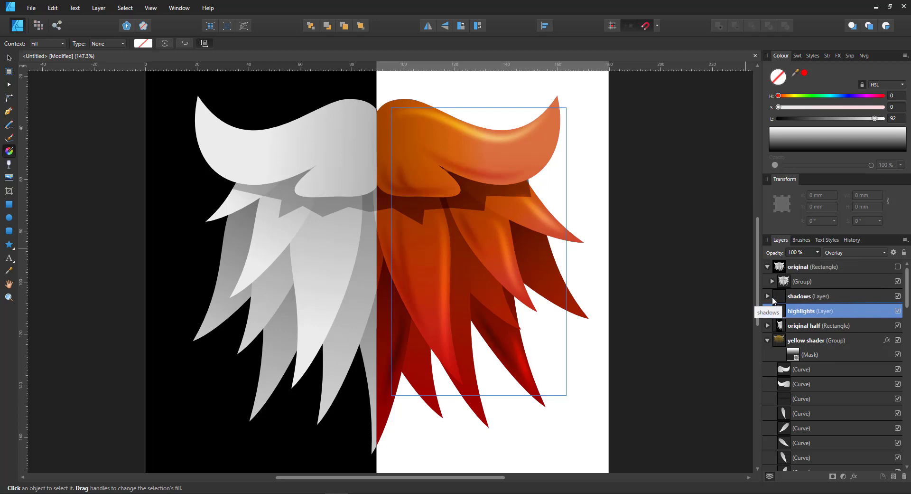
click(766, 297)
click(767, 296)
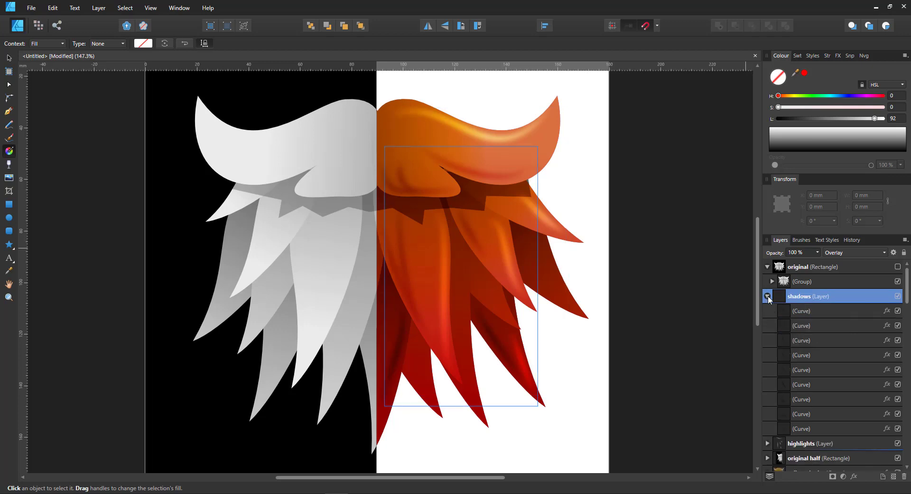
click(816, 311)
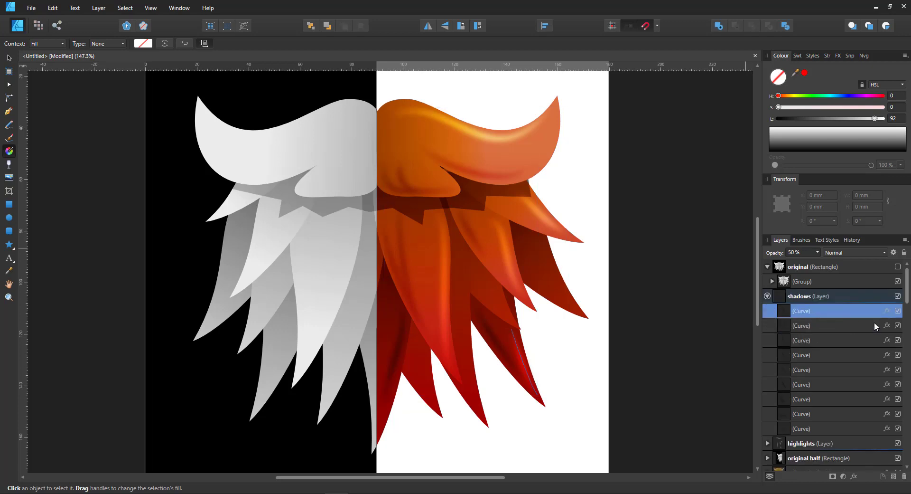
click(840, 292)
Step: Try Multiply blending for the shadows, then return them to Overlay
click(849, 252)
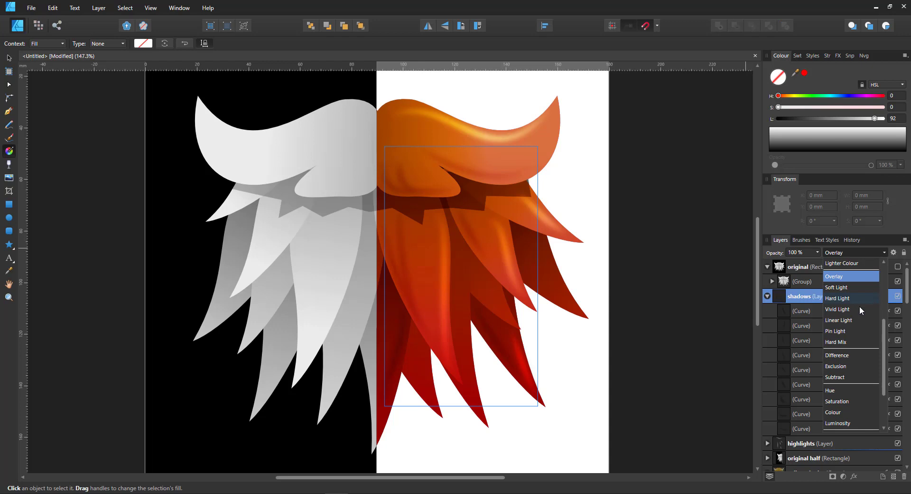
click(884, 314)
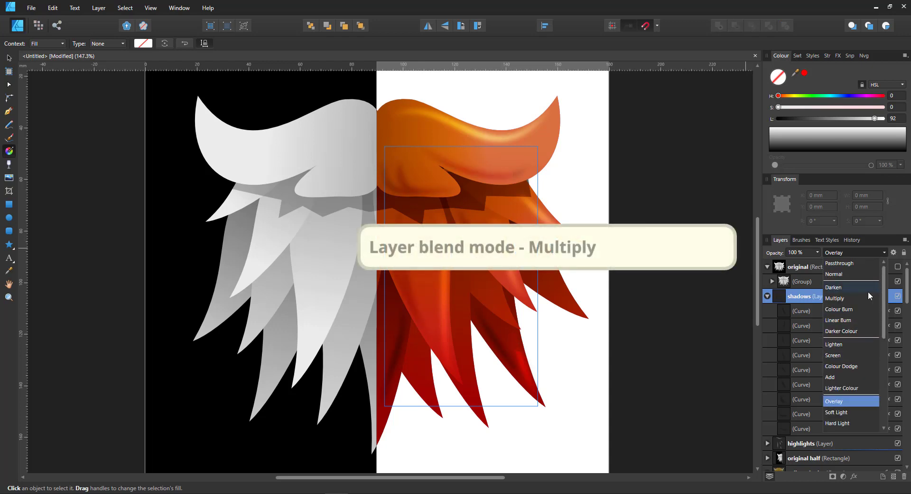
click(849, 298)
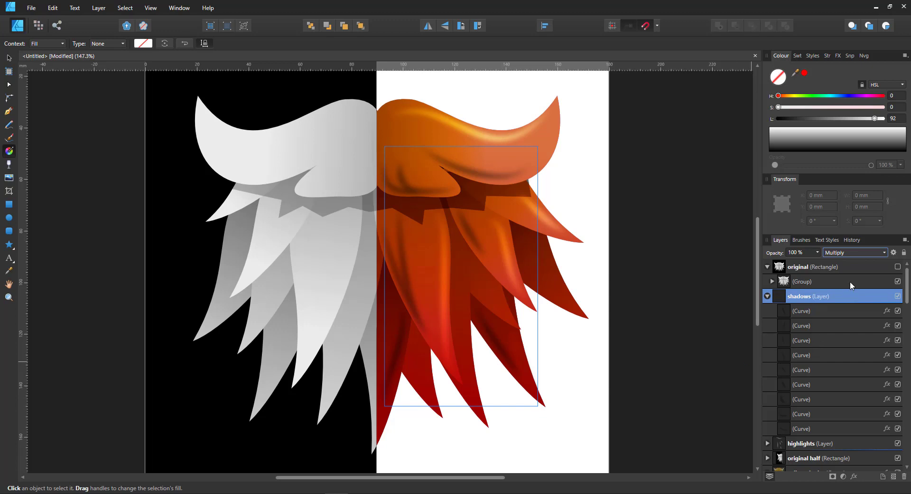
click(842, 255)
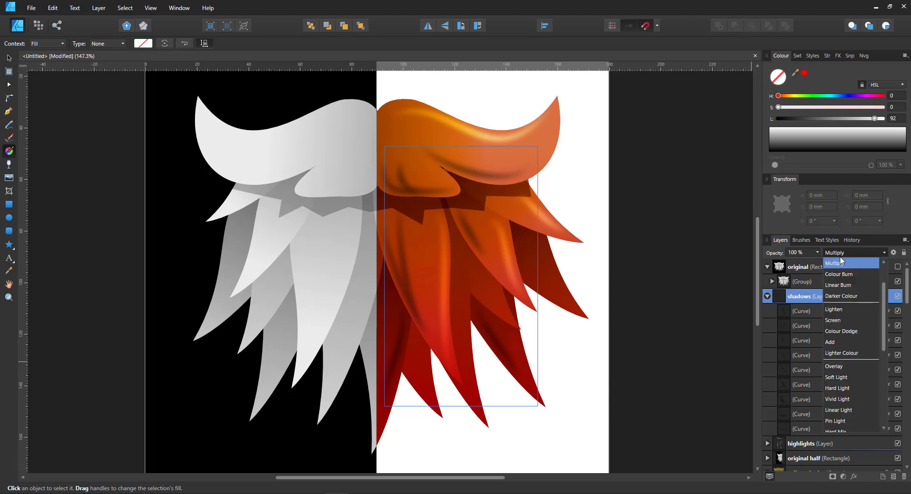
click(836, 366)
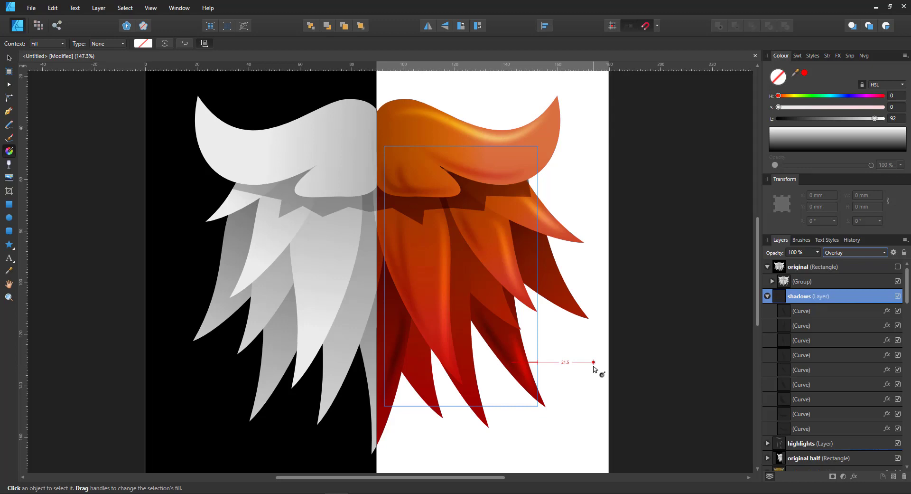
Step: Select the 'brown colour overlay' group in the collapsed layer list
click(796, 377)
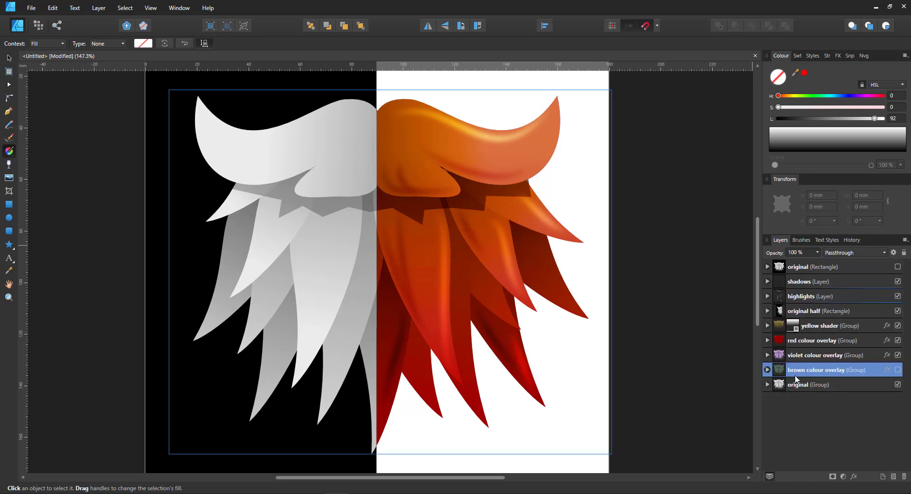